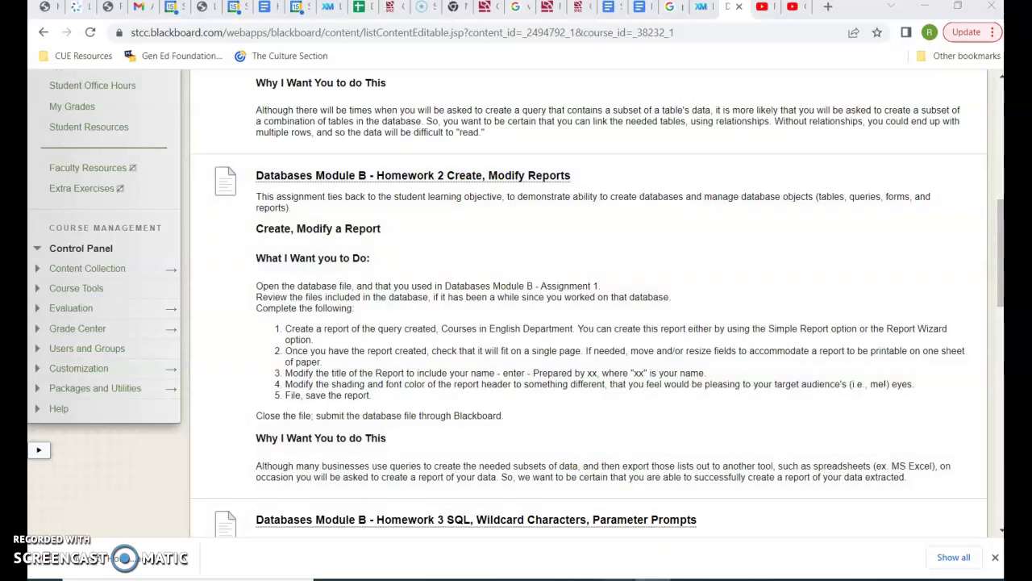
Step: Switch from the Blackboard homework page to the open Access database
left_click(637, 561)
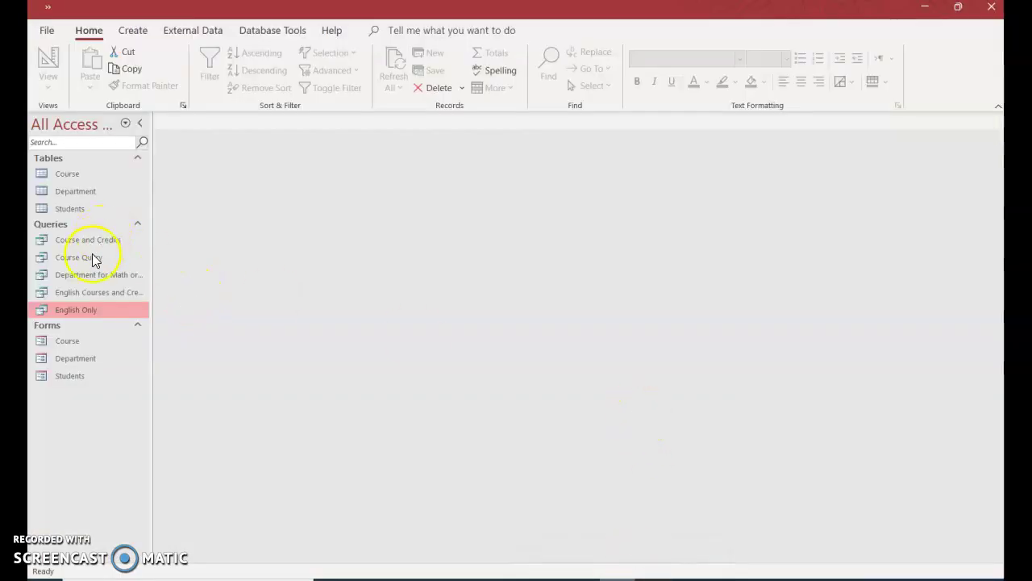
Step: Open the English Only and Course Query queries, then inspect English Only's design and rerun it
double_click(75, 311)
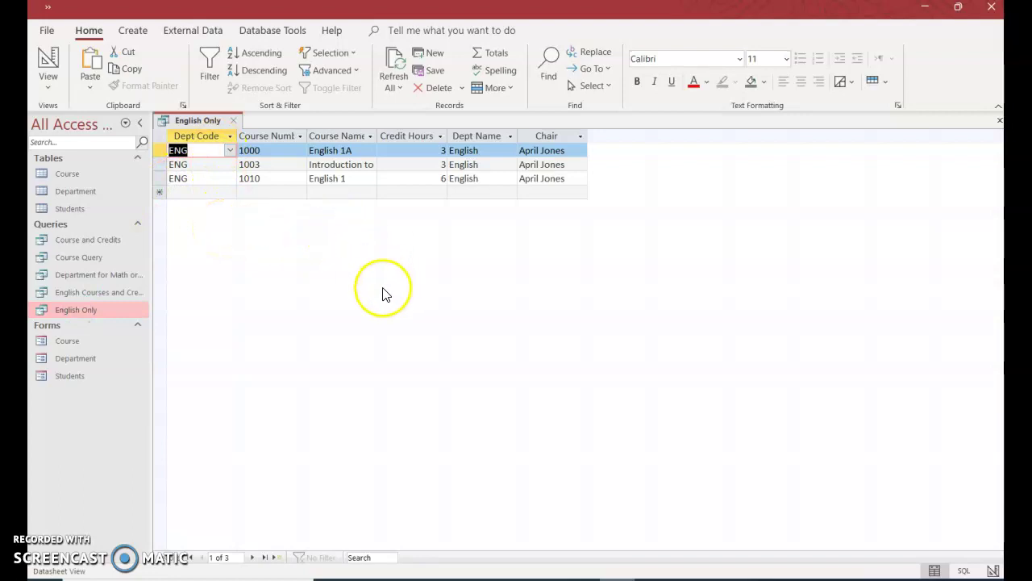
double_click(92, 259)
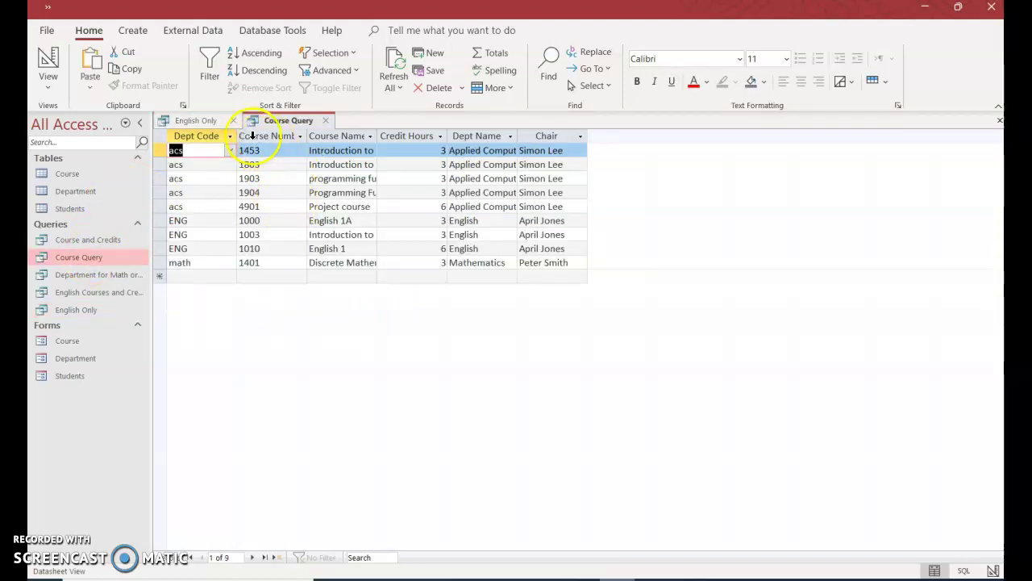
left_click(202, 121)
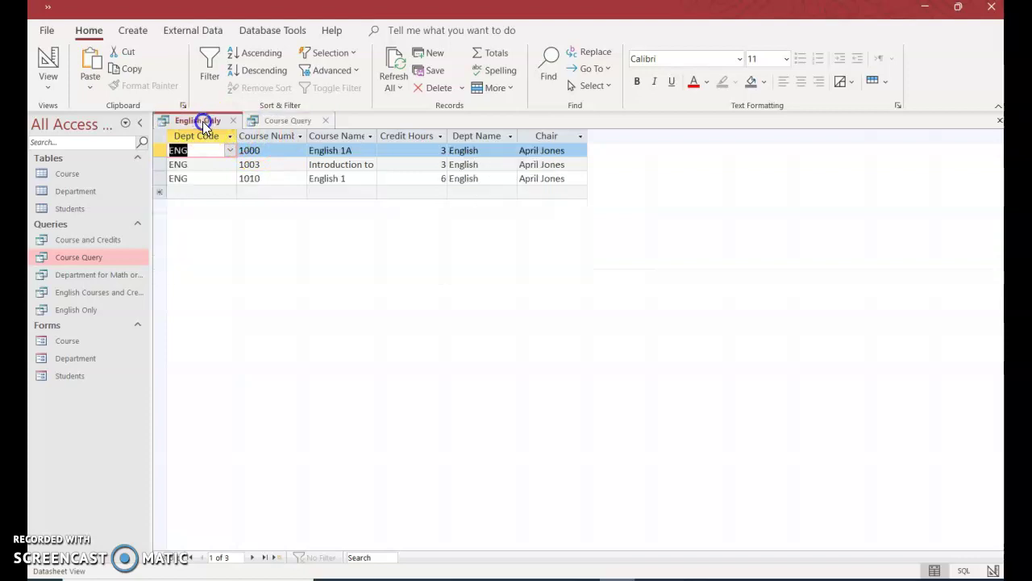
left_click(49, 63)
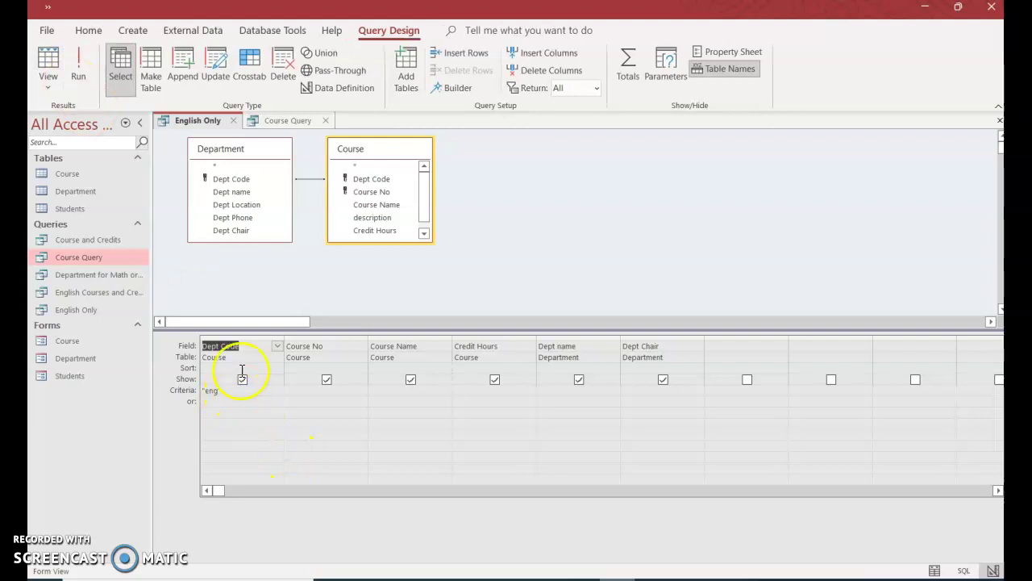
left_click(78, 64)
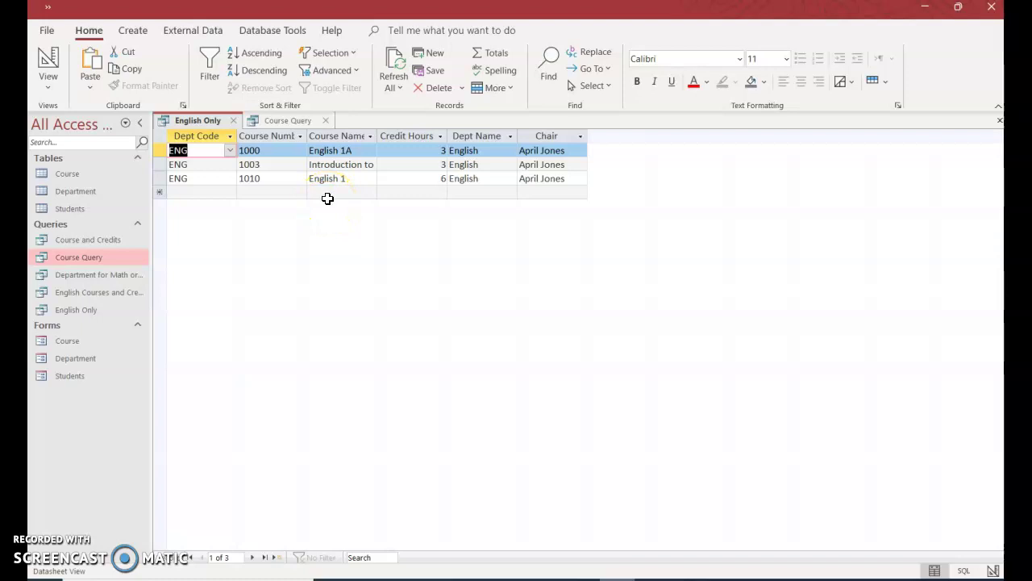
Step: Widen English Only's Course Number and Course Name columns, save the query, close both queries, and select English Only
double_click(306, 135)
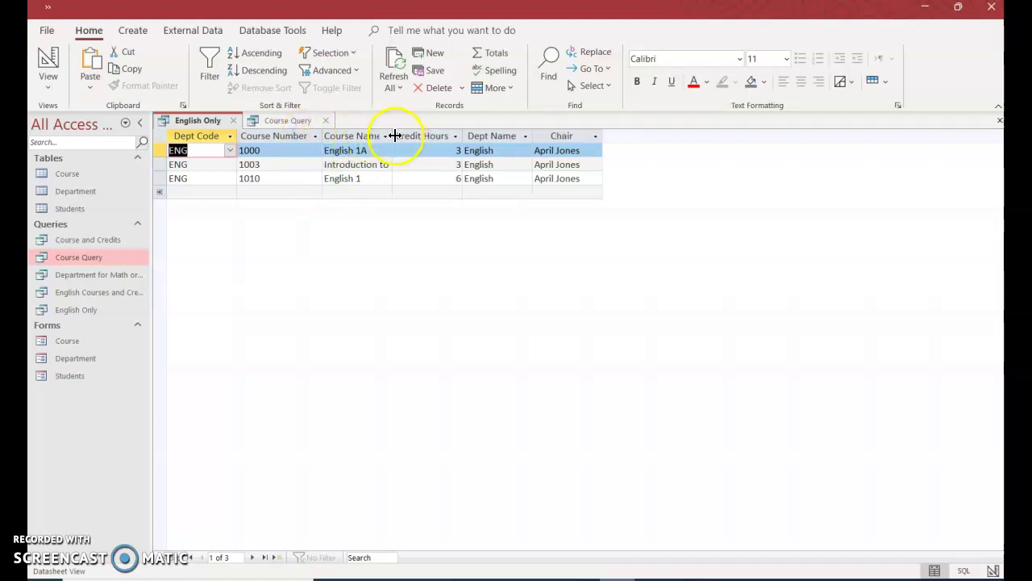
double_click(394, 136)
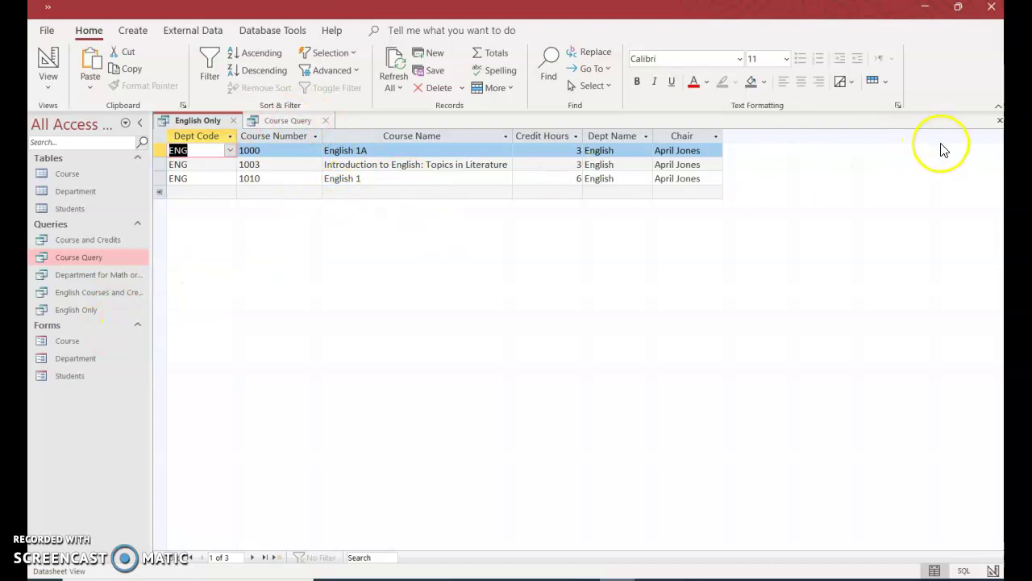
left_click(999, 122)
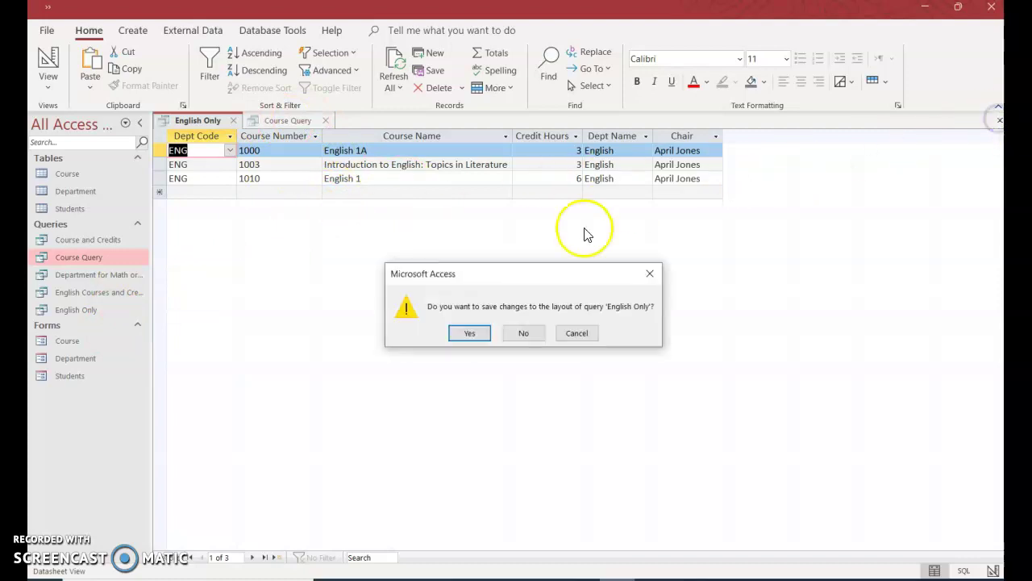
left_click(463, 336)
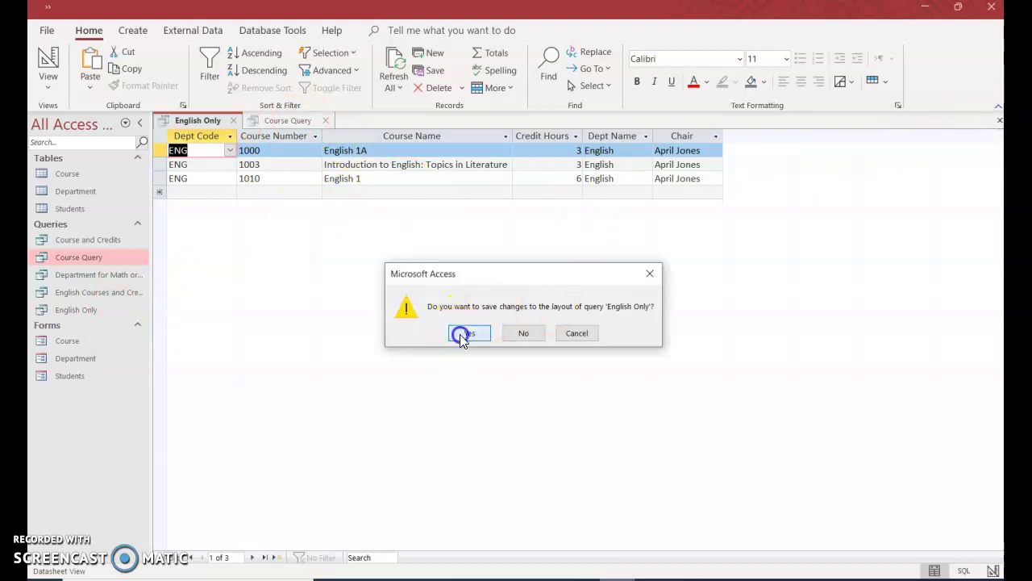
left_click(998, 121)
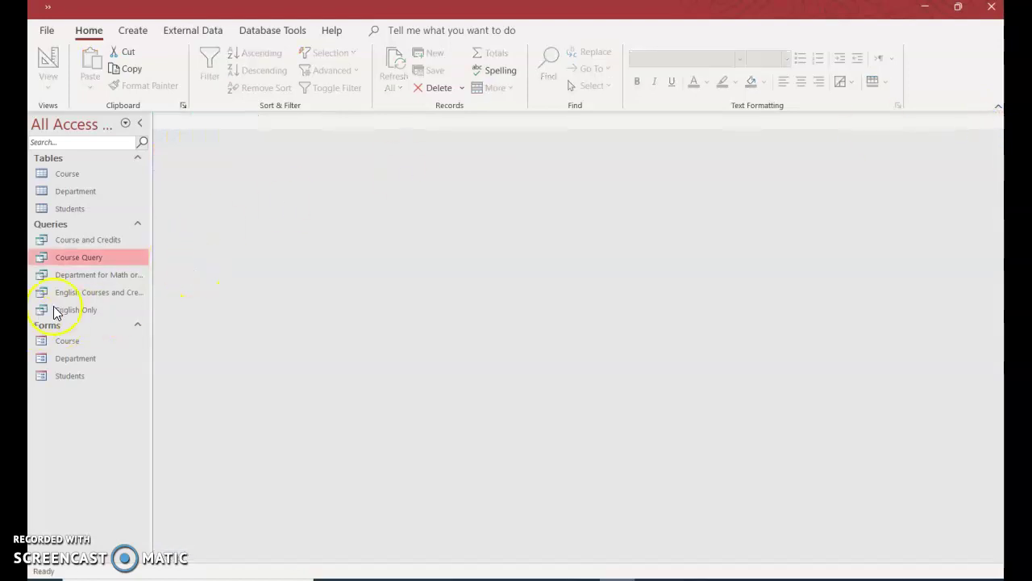
left_click(84, 314)
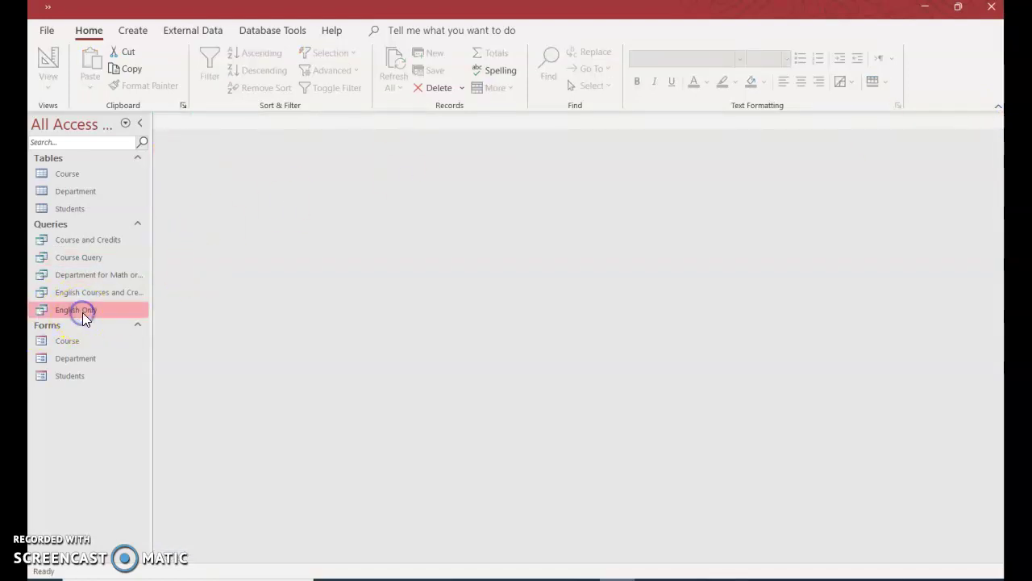
Step: Generate a new report from the selected English Only query using Create > Report
left_click(133, 30)
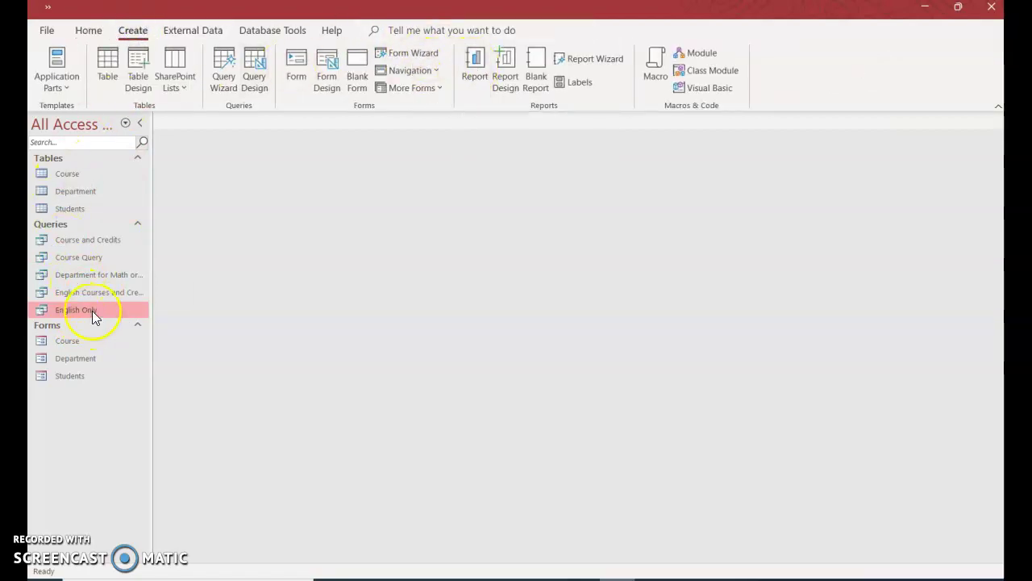
left_click(475, 71)
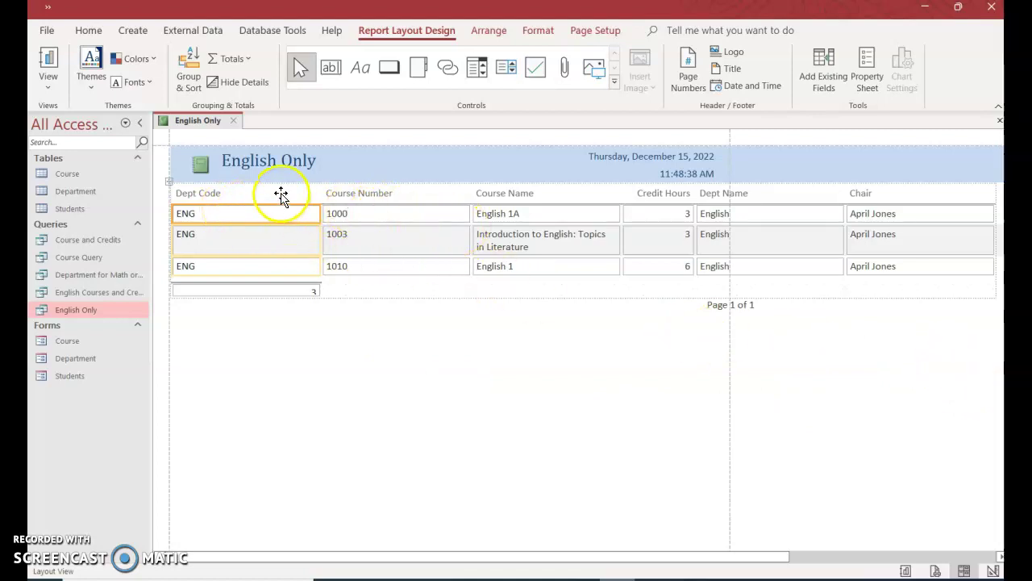
Step: Keep the report in Layout View and narrow the Dept Code column
left_click(49, 84)
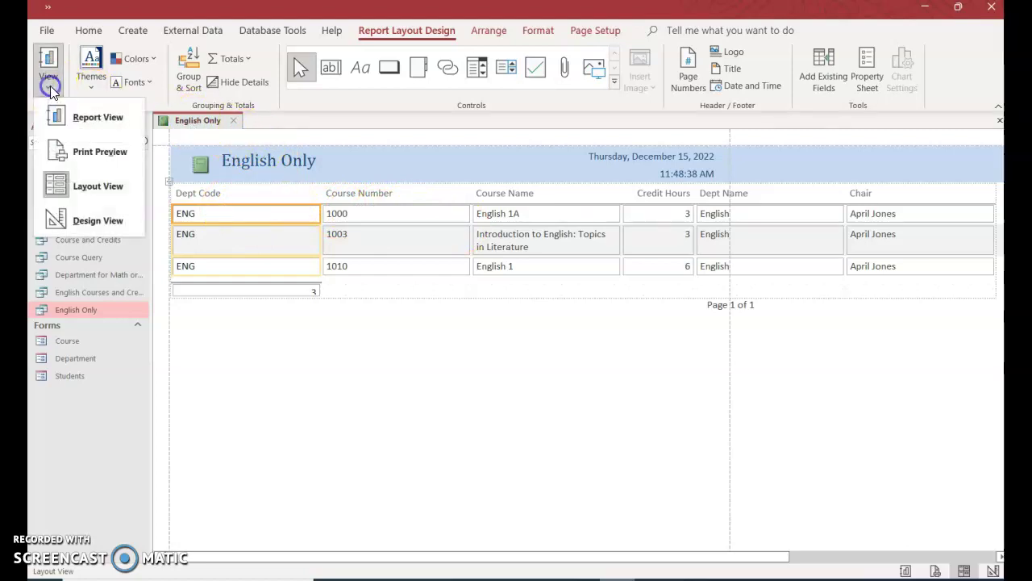
left_click(94, 188)
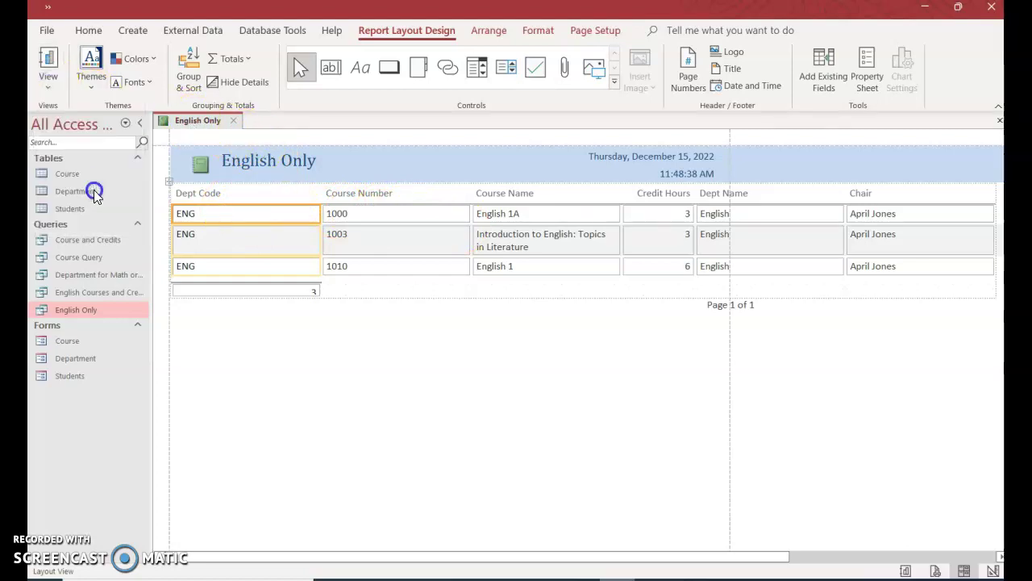
left_click(412, 212)
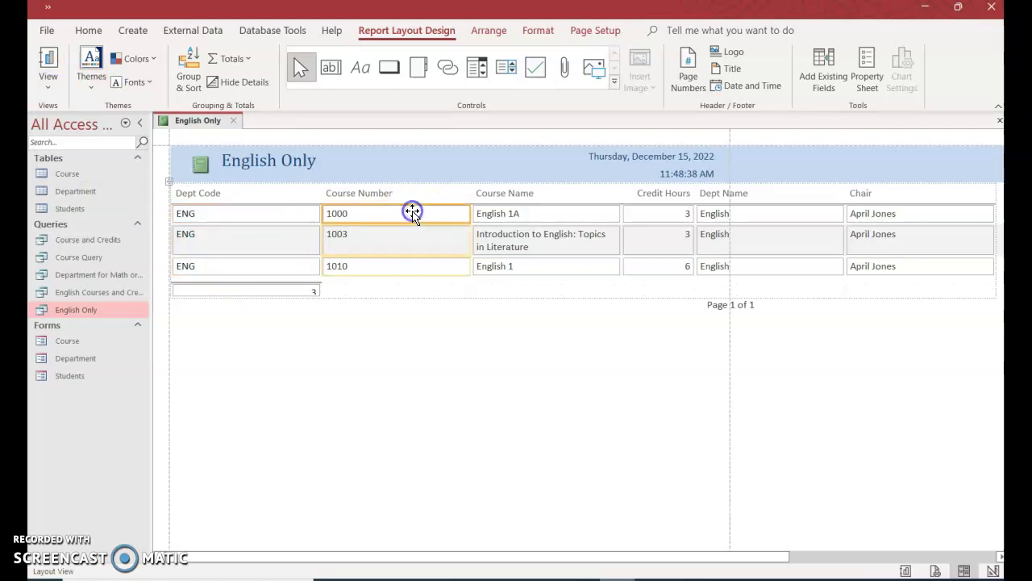
left_click(288, 216)
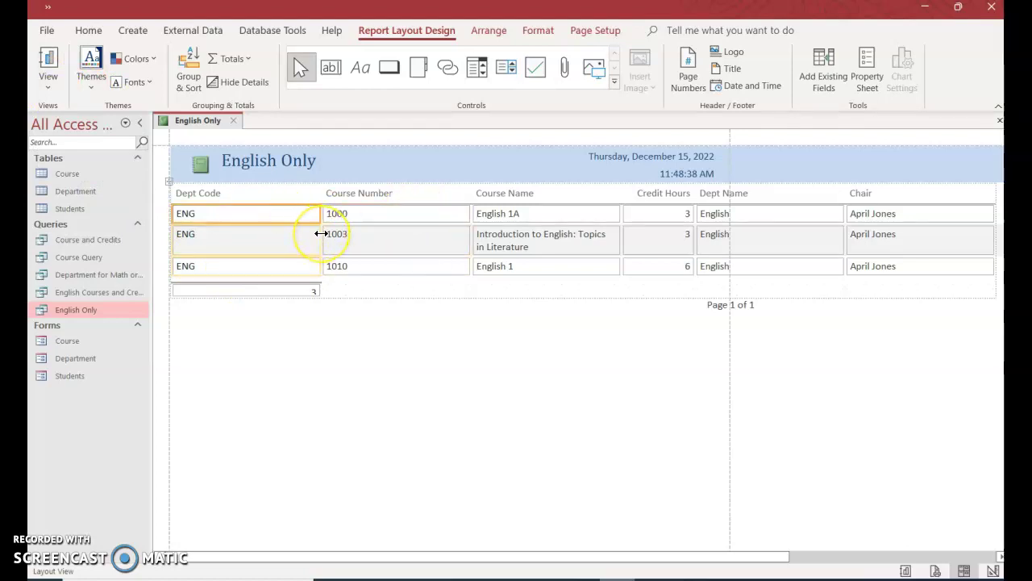
left_click_drag(321, 233, 241, 230)
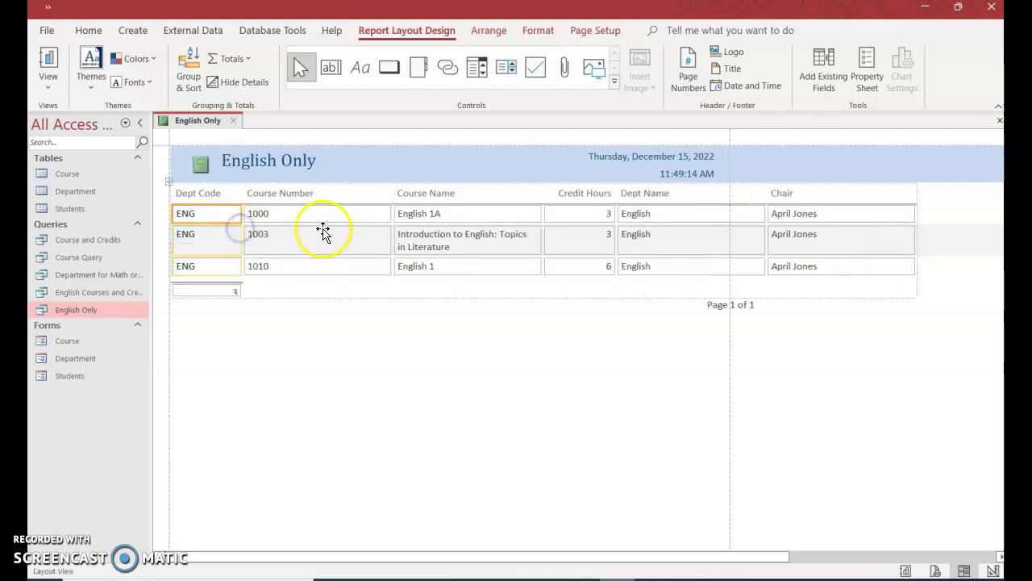
Step: Narrow the Course Number, Dept Name and Chair columns so the table fits the page width
left_click(342, 217)
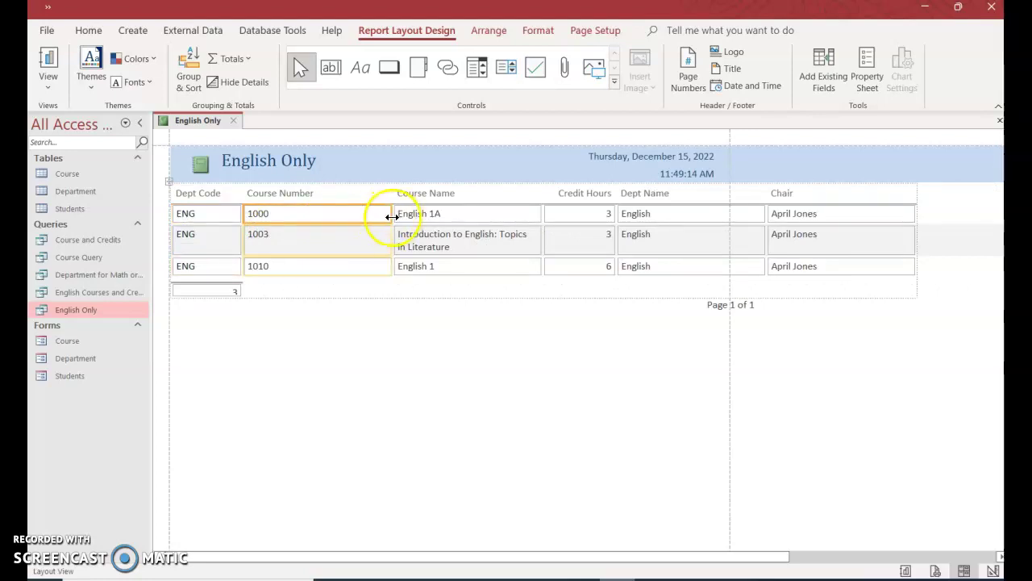
left_click_drag(391, 216, 333, 215)
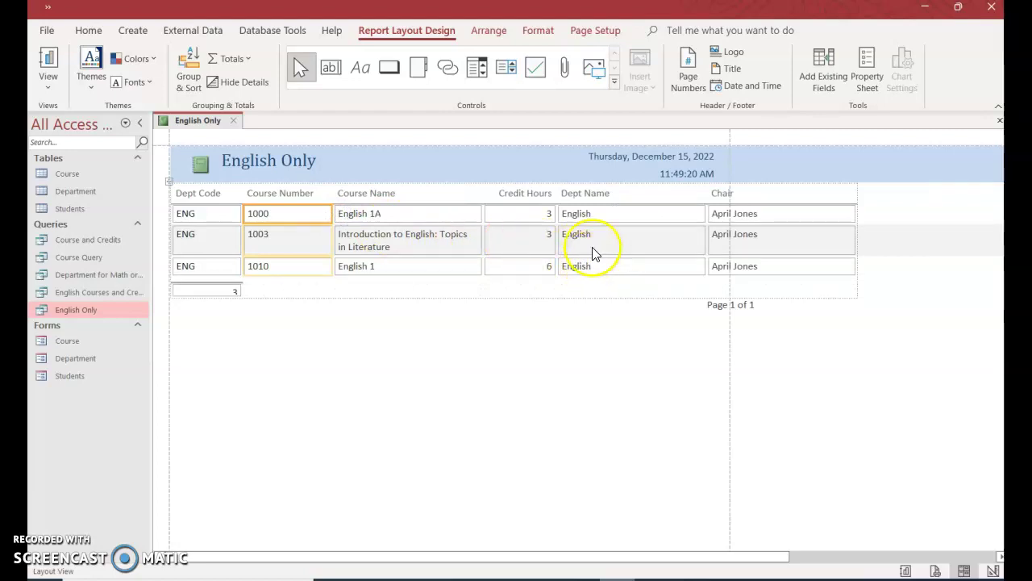
left_click_drag(610, 231, 637, 217)
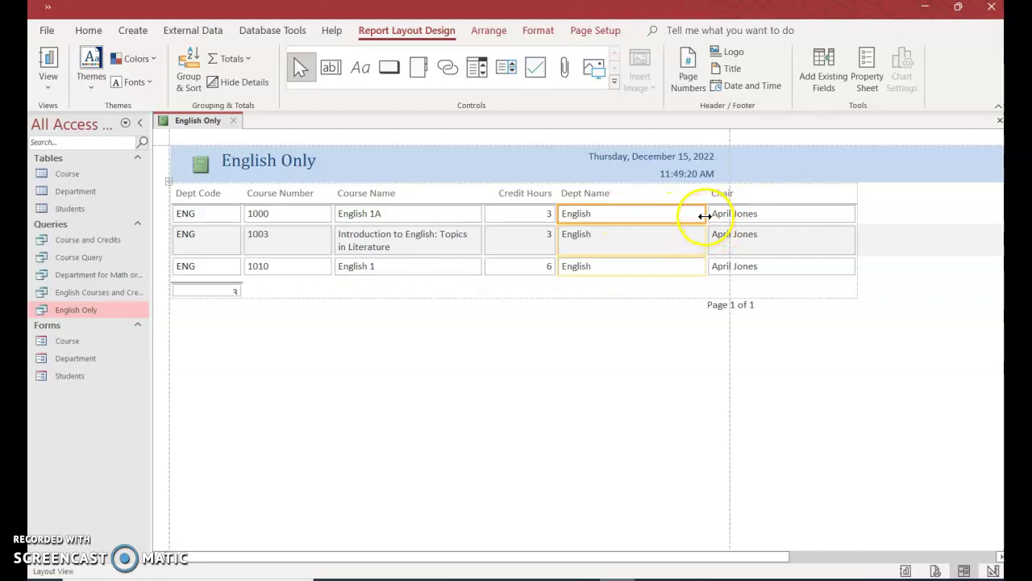
left_click_drag(705, 215, 633, 215)
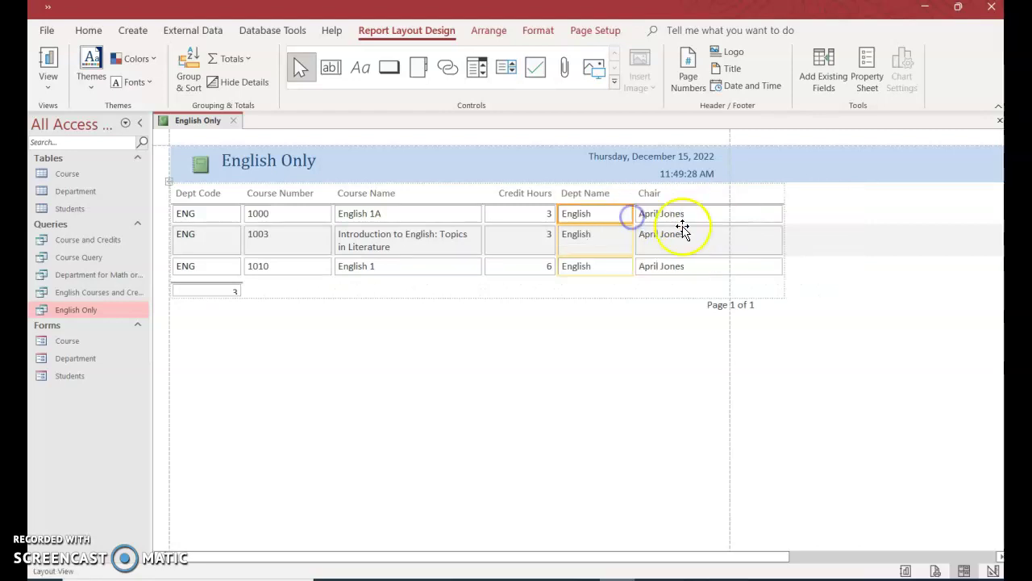
left_click(774, 220)
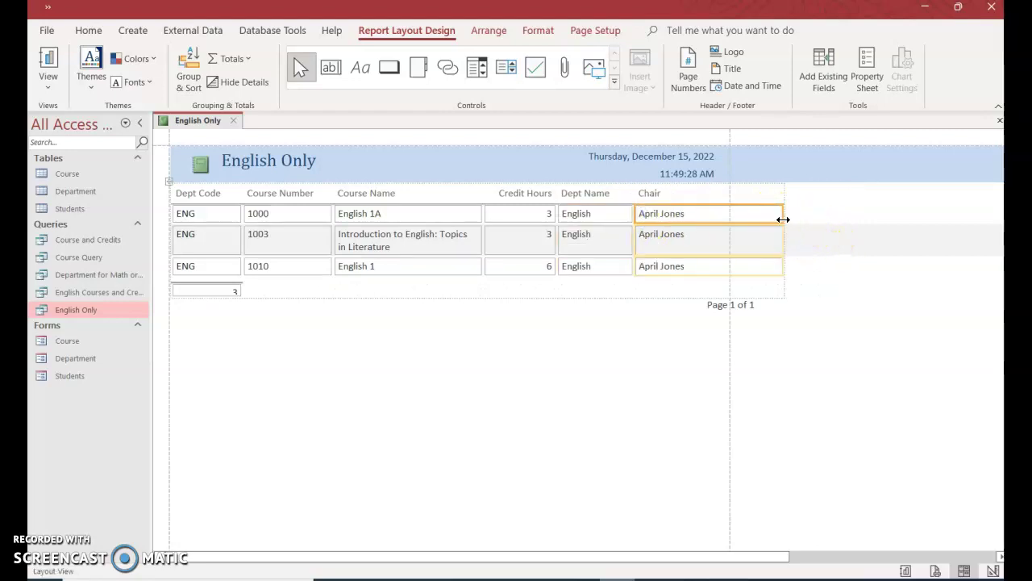
left_click_drag(783, 219, 721, 214)
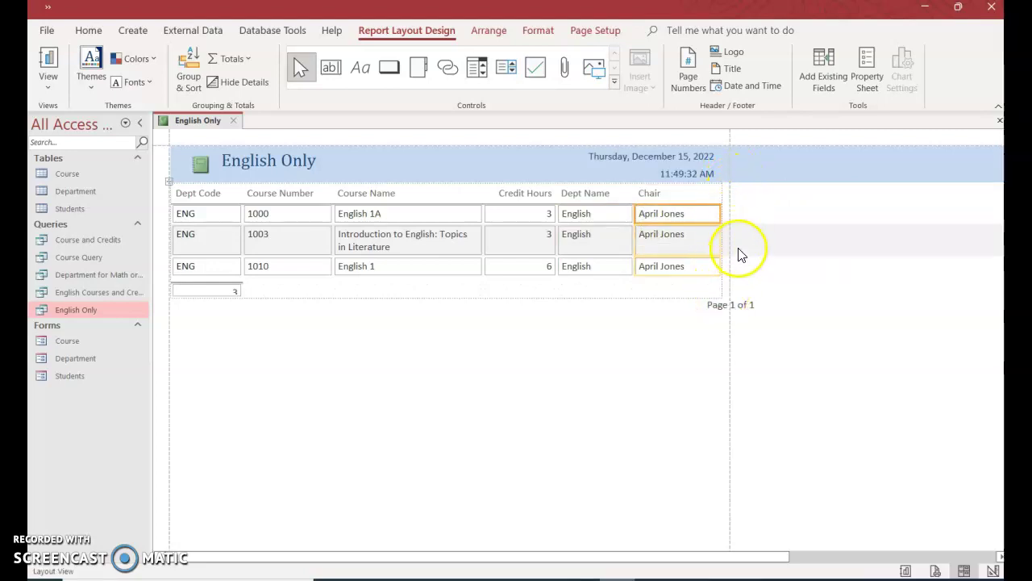
Step: Center the Page 1 of 1 box under the table and make the count box showing 3 taller
left_click(731, 307)
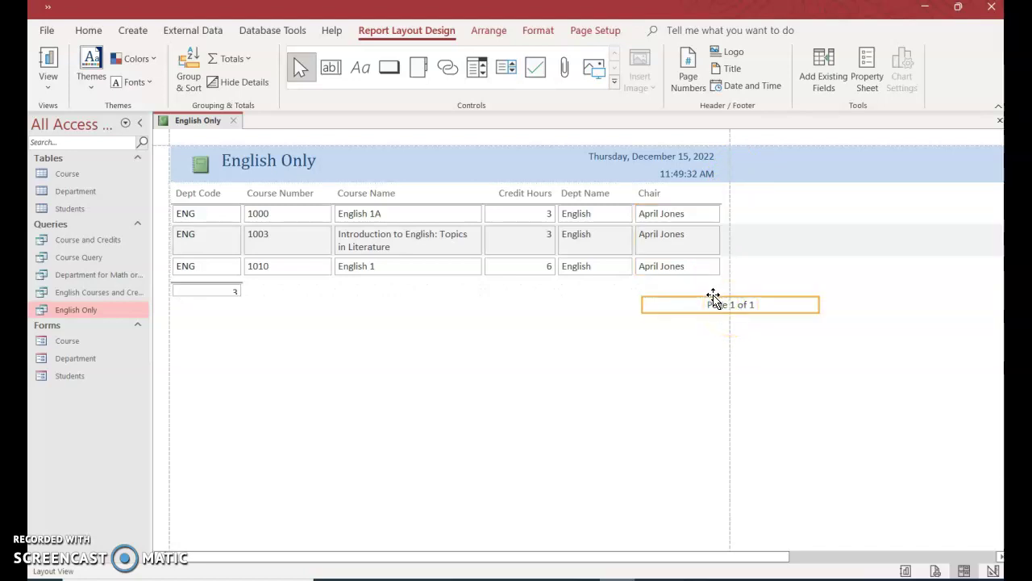
left_click_drag(714, 298, 416, 302)
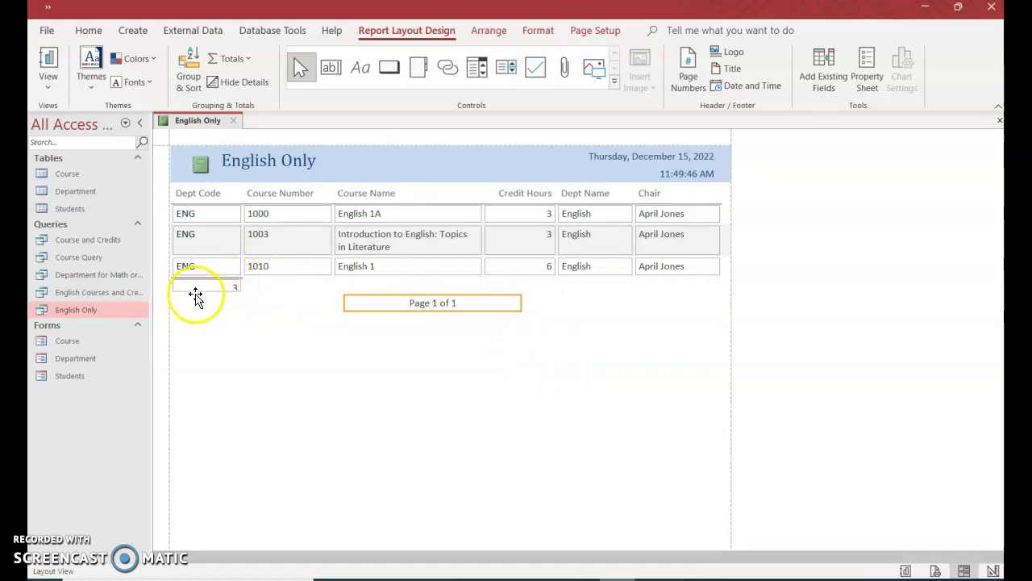
left_click(201, 288)
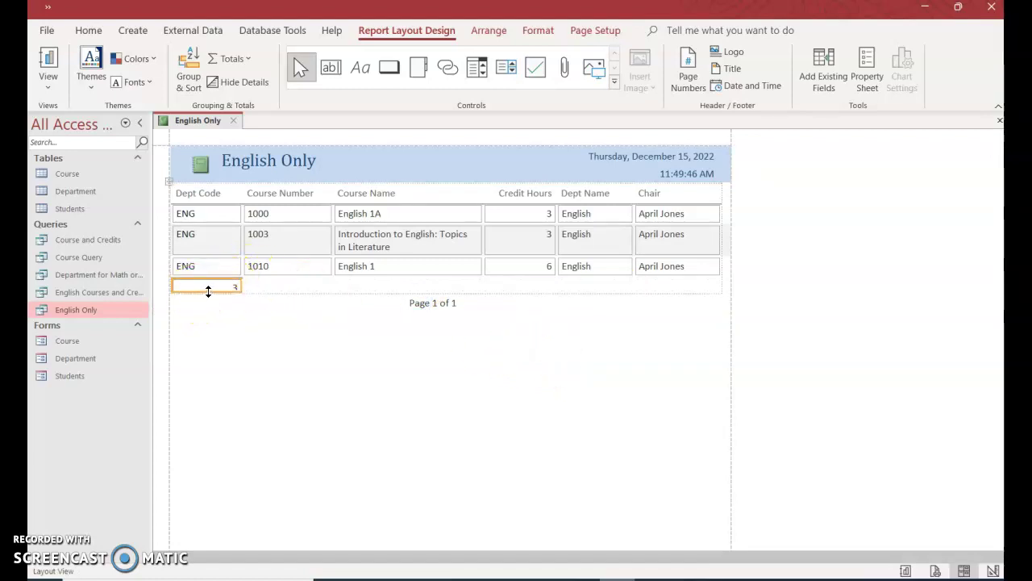
left_click_drag(208, 291, 205, 298)
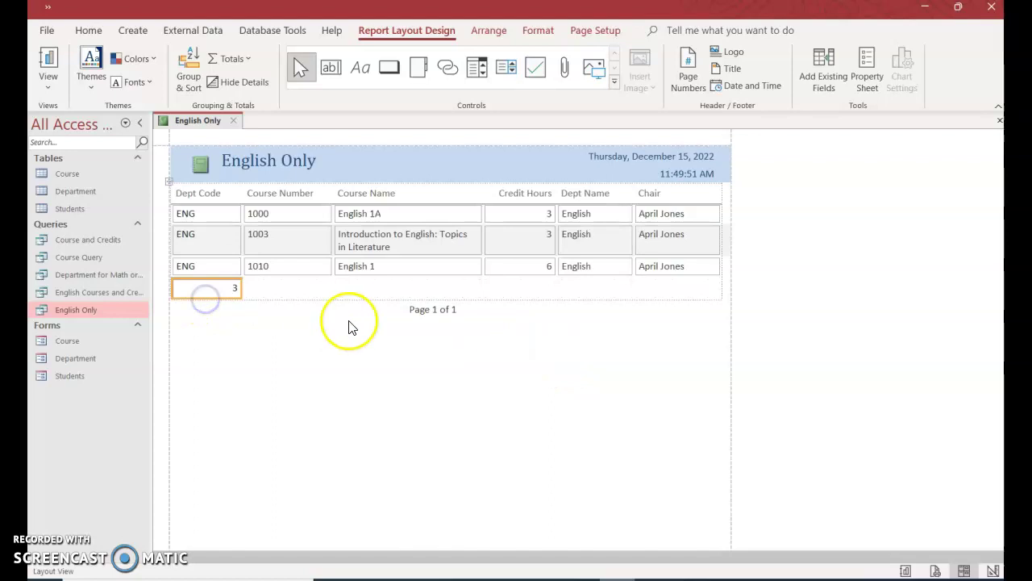
left_click(473, 385)
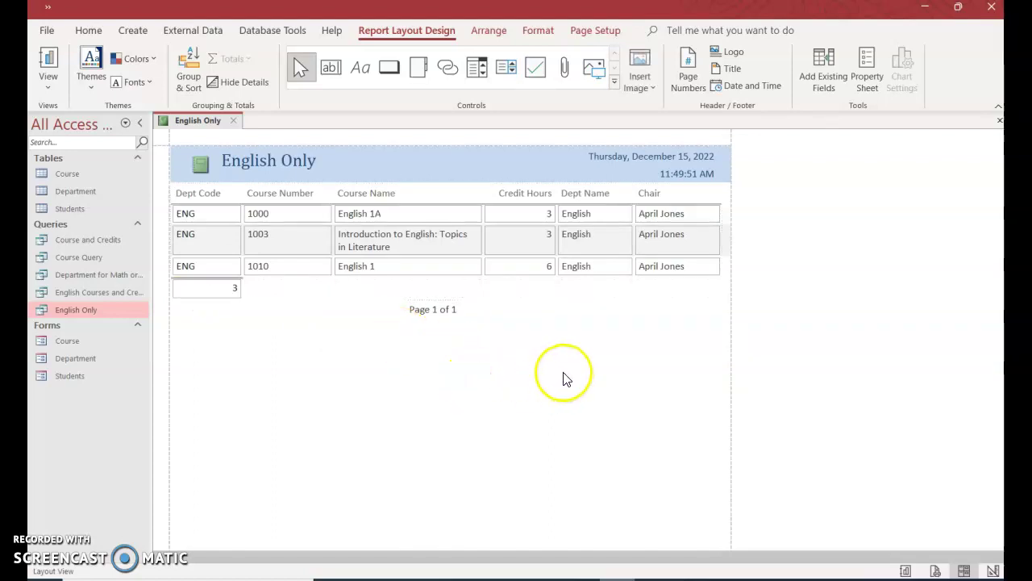
Step: Edit the report title to read 'English Only by' followed by the author's name
left_click(318, 165)
left_click(324, 162)
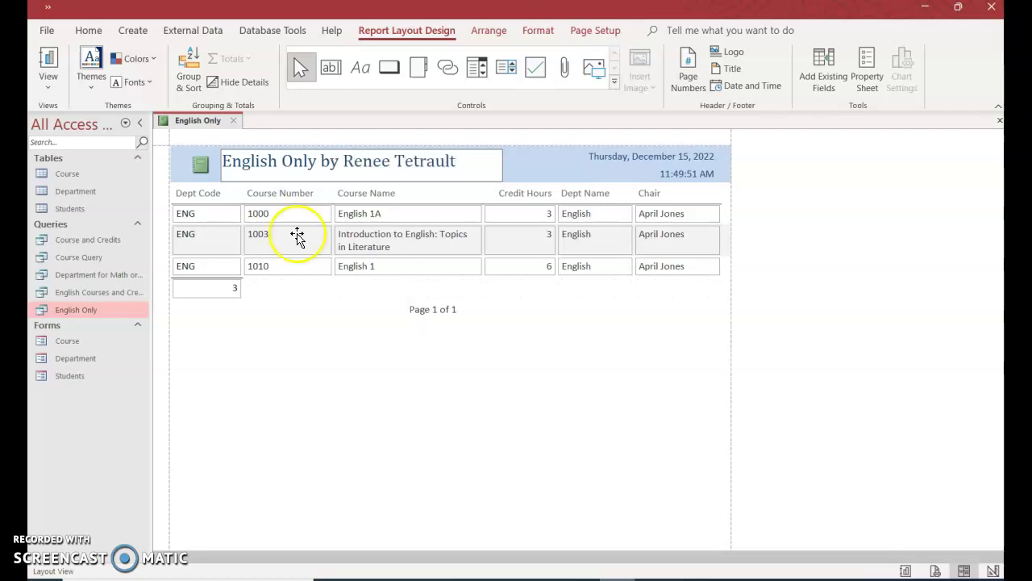
left_click(327, 331)
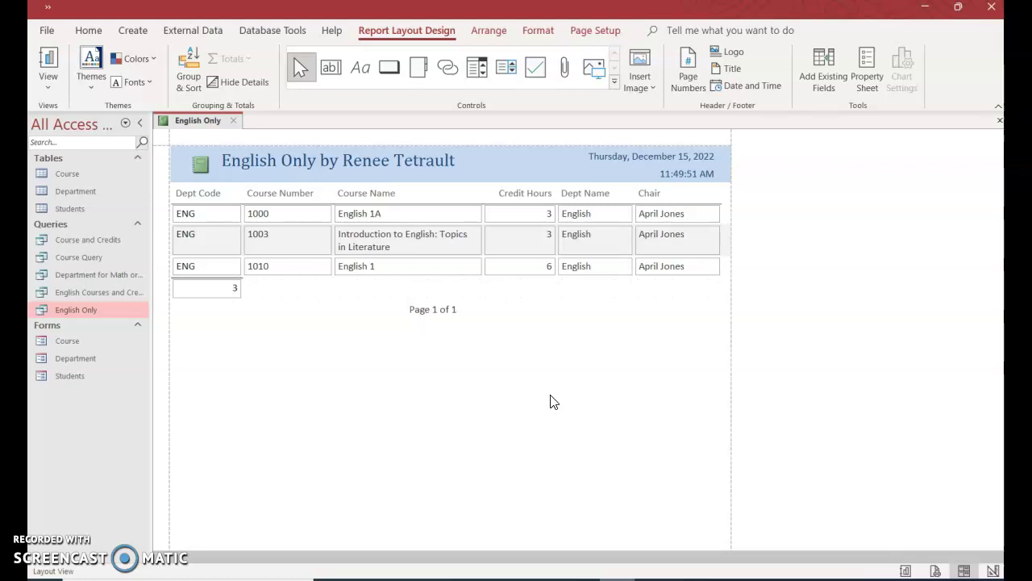
Step: Apply the Ion theme from the Themes gallery to the English Only report
left_click(93, 73)
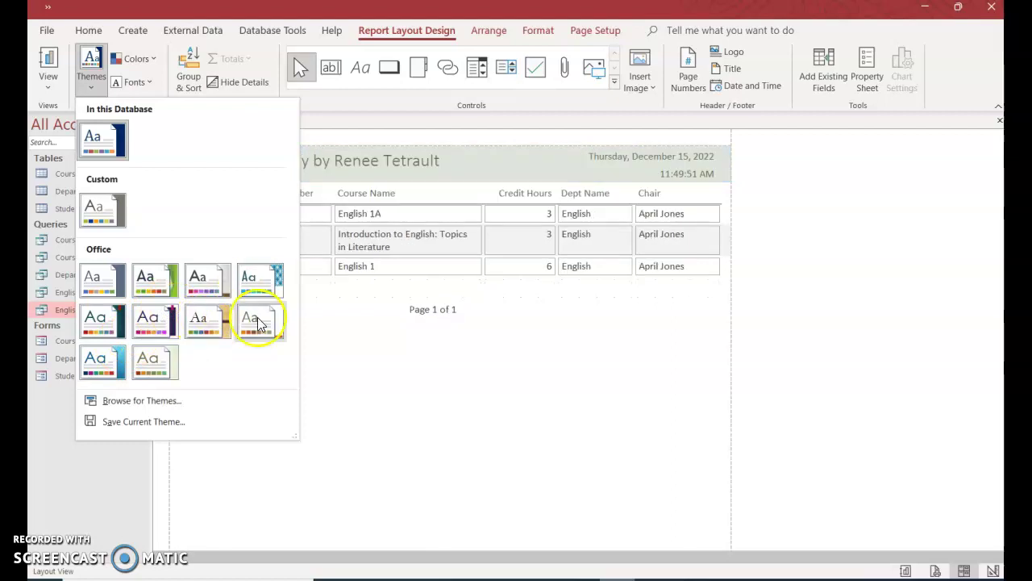
left_click(109, 328)
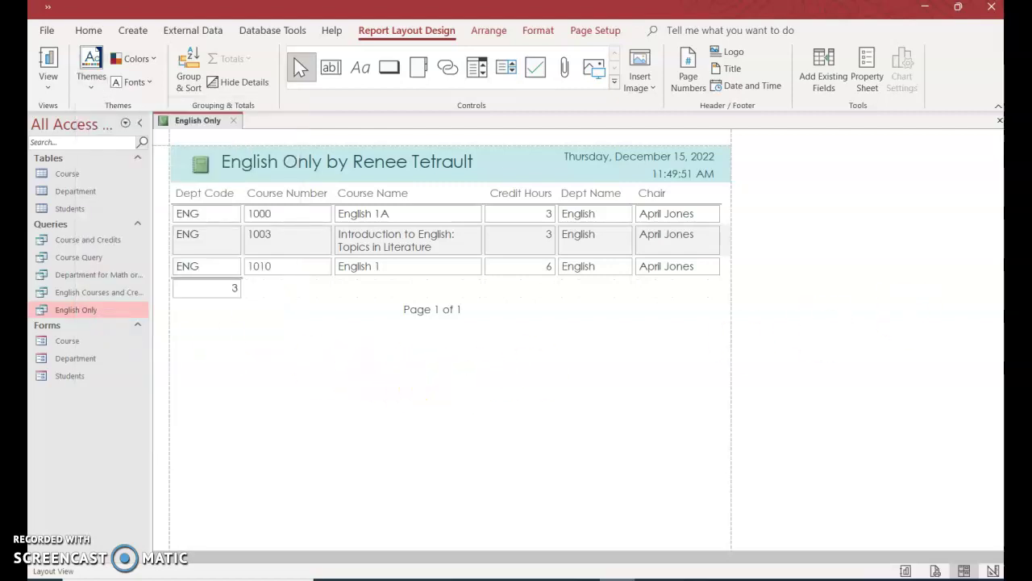
Step: Close the report, saving its changes under the name English Only
left_click(998, 123)
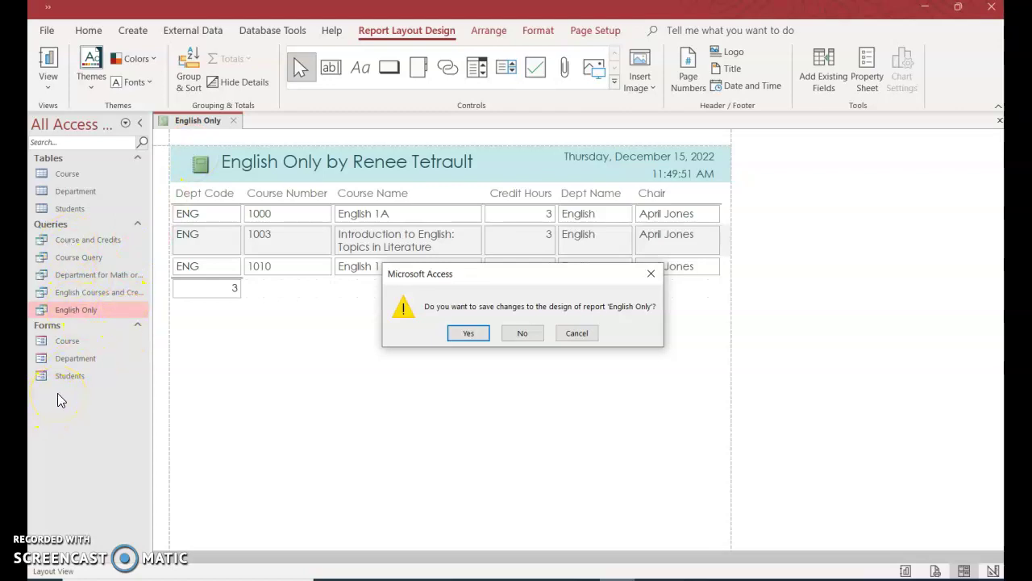
left_click(477, 335)
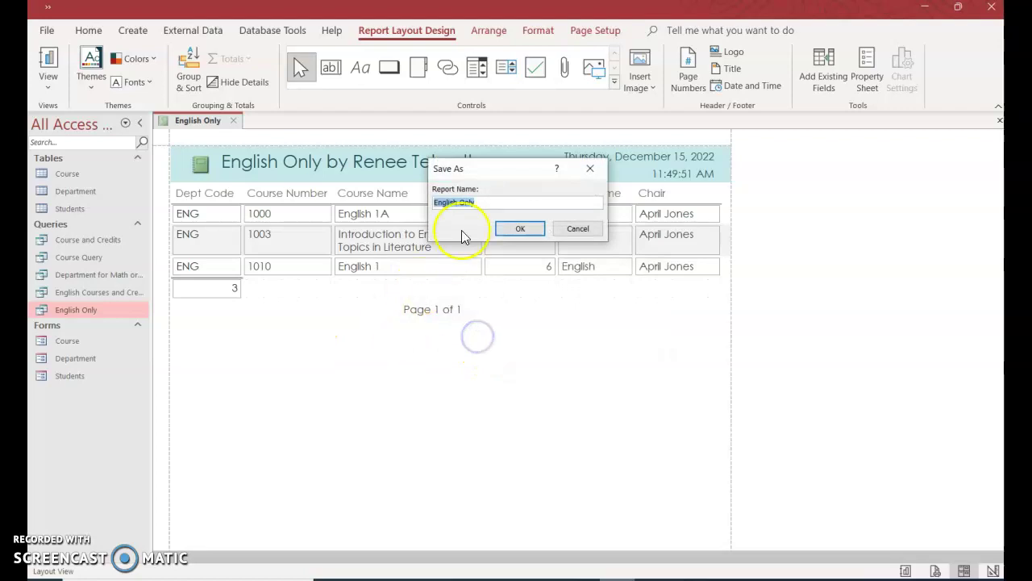
left_click(516, 229)
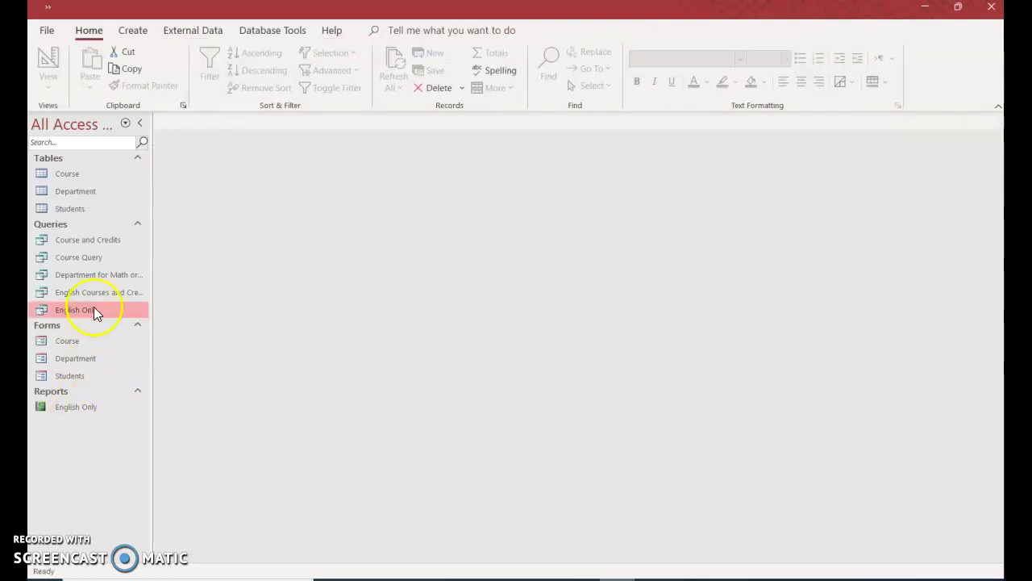
double_click(95, 311)
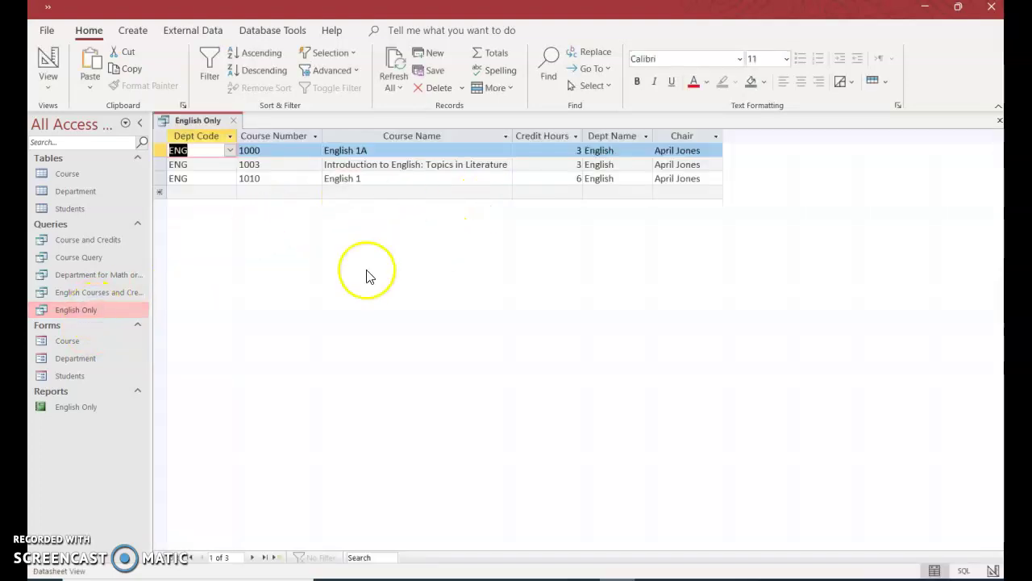
double_click(68, 407)
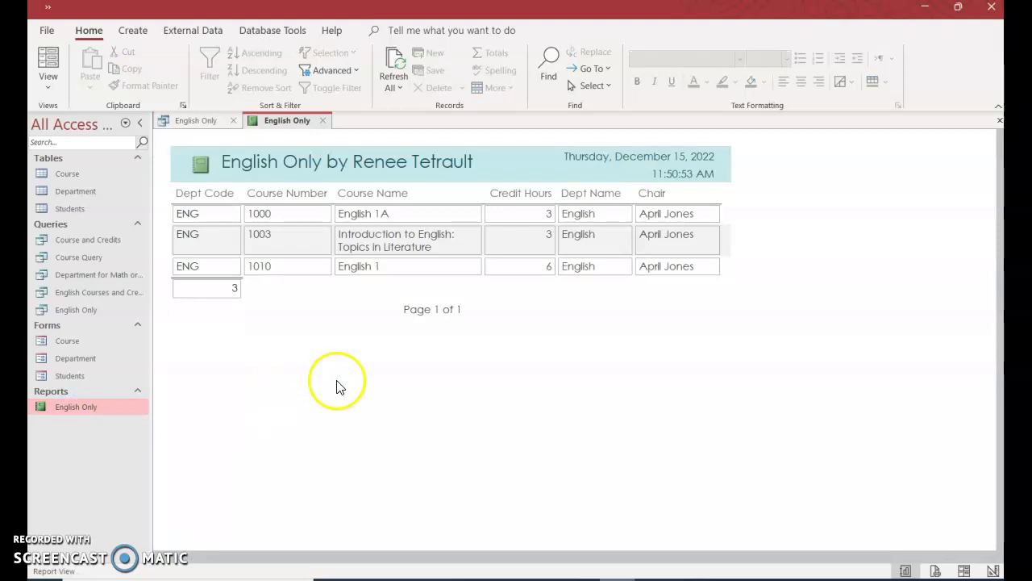
left_click(323, 120)
left_click(233, 120)
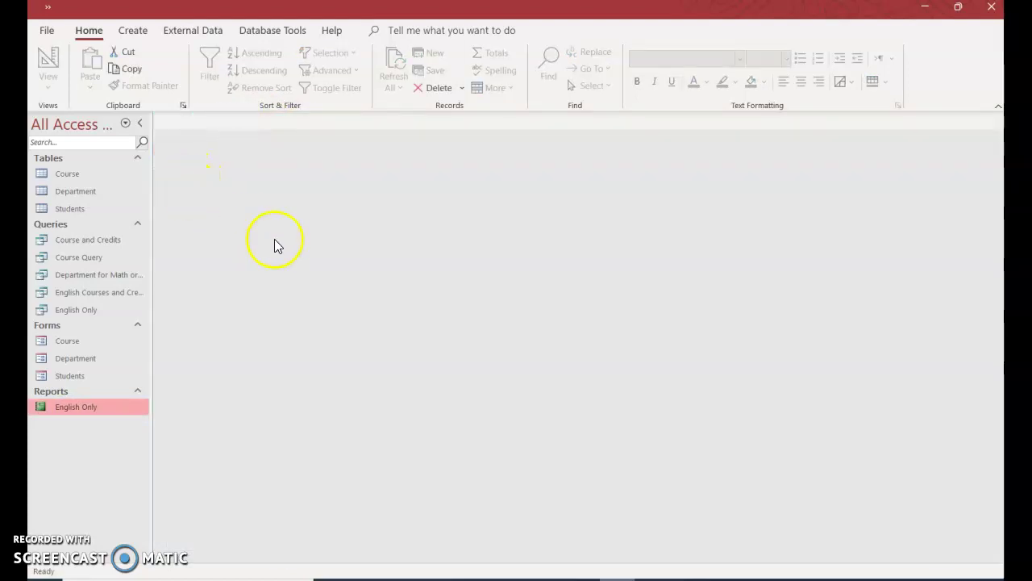